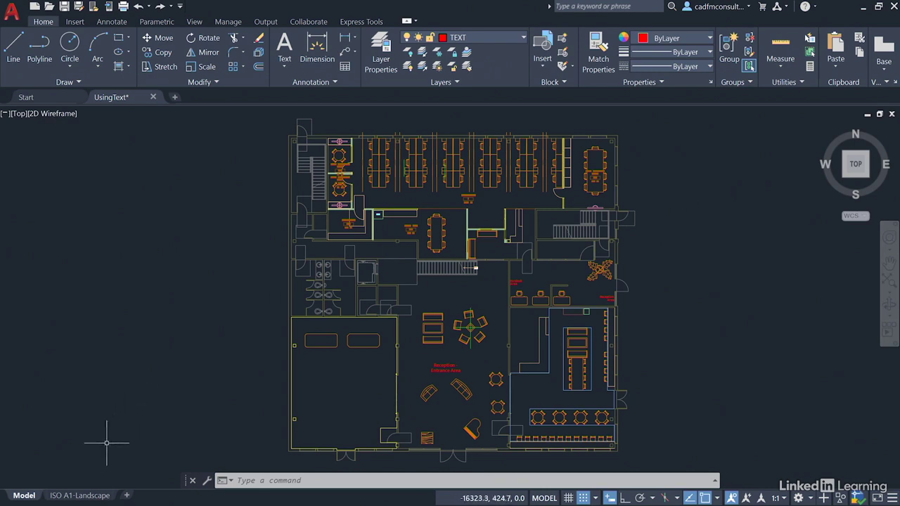
- Switch to the ISO A1-Landscape layout and zoom out to see the full sheet with its floor plan
{"action": "left_click", "coordinate": [83, 496]}
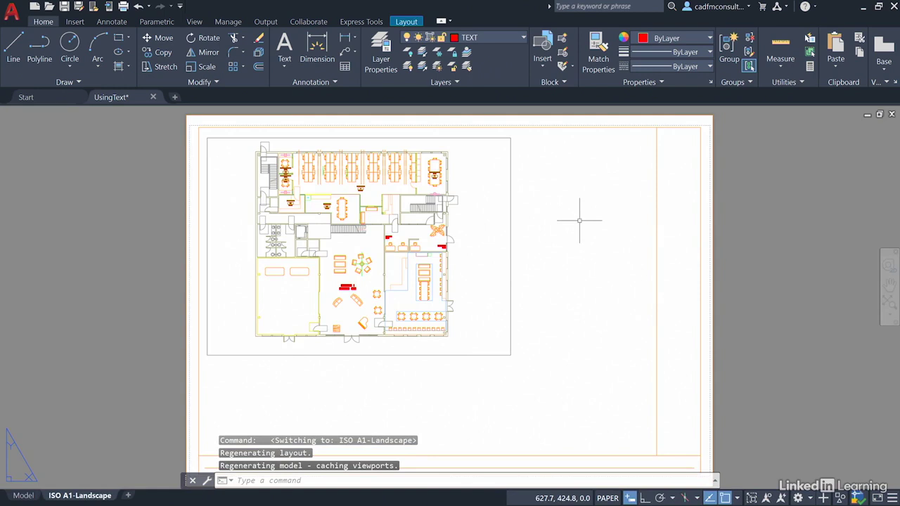
{"action": "scroll", "coordinate": [582, 218], "scroll_direction": "down", "scroll_amount": 2}
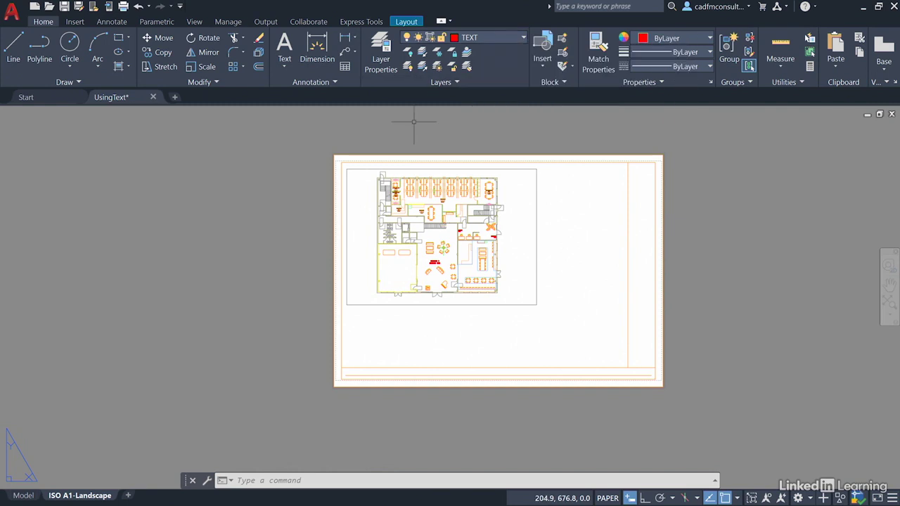
- Pick Title_LAYOUT_10 from the Annotation panel's text style list as the current style
{"action": "left_click", "coordinate": [332, 83]}
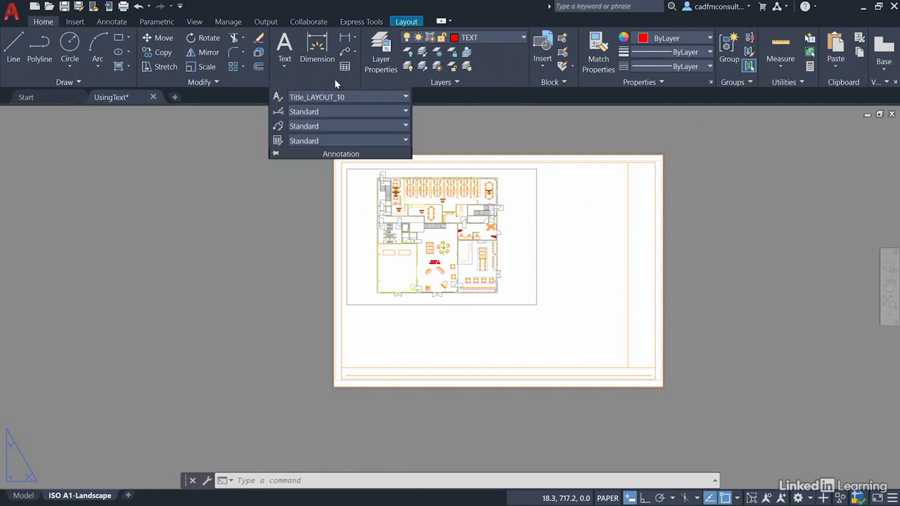
{"action": "left_click", "coordinate": [359, 97]}
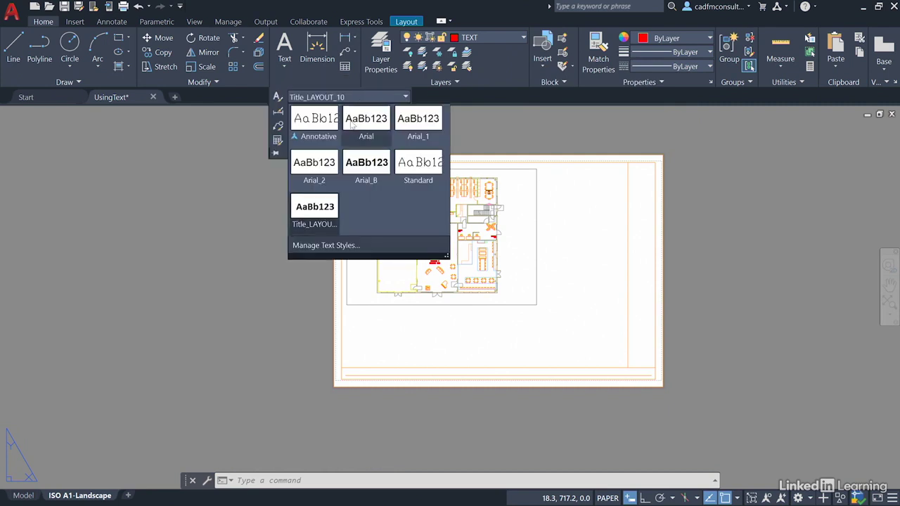
{"action": "left_click", "coordinate": [315, 208]}
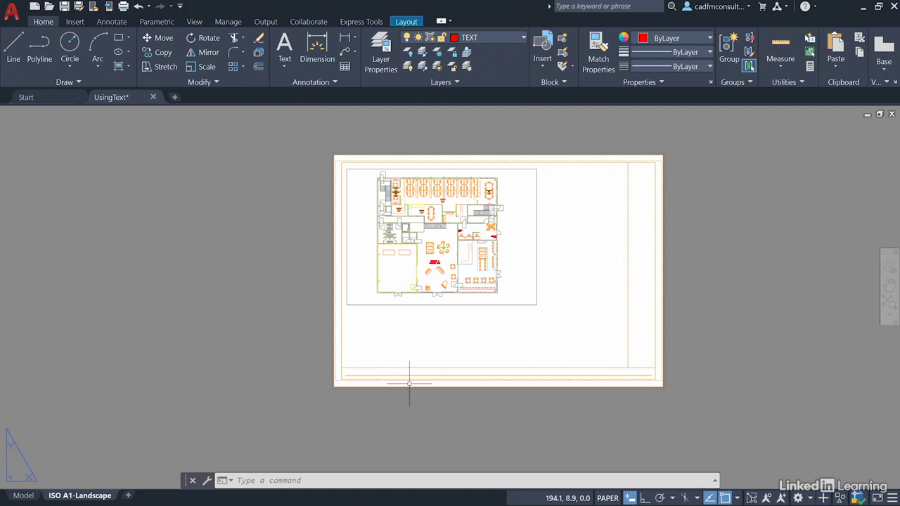
- Zoom and pan to the title block's bottom strip, clearing the accidental line selection
{"action": "scroll", "coordinate": [391, 380], "scroll_direction": "up", "scroll_amount": 5}
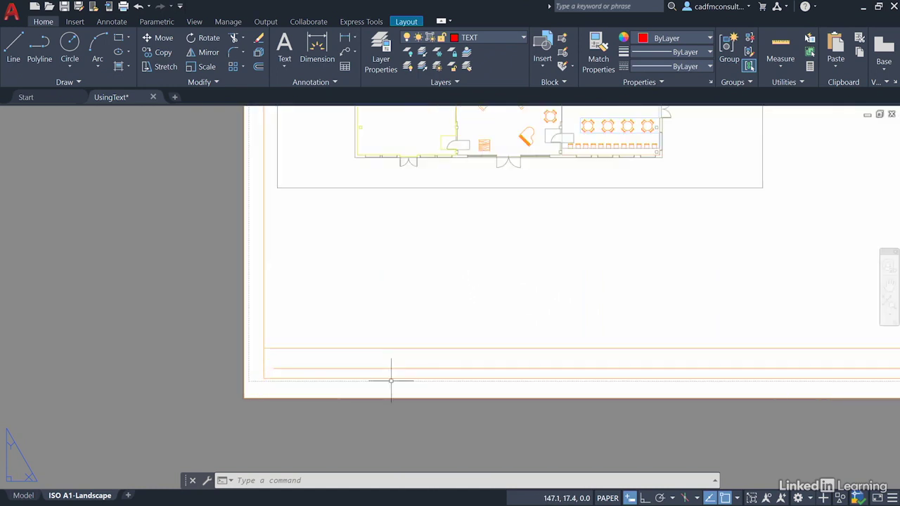
{"action": "middle_click_drag", "start_coordinate": [391, 380], "coordinate": [305, 312]}
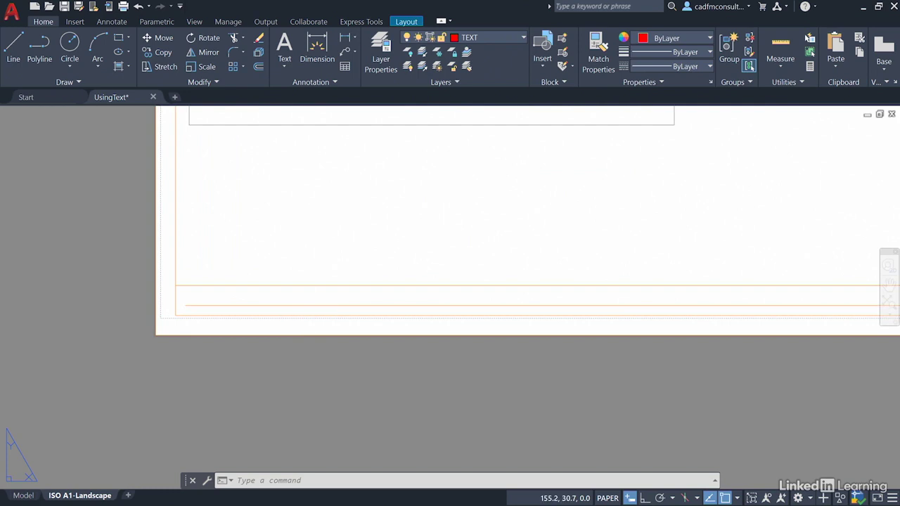
{"action": "left_click", "coordinate": [304, 305]}
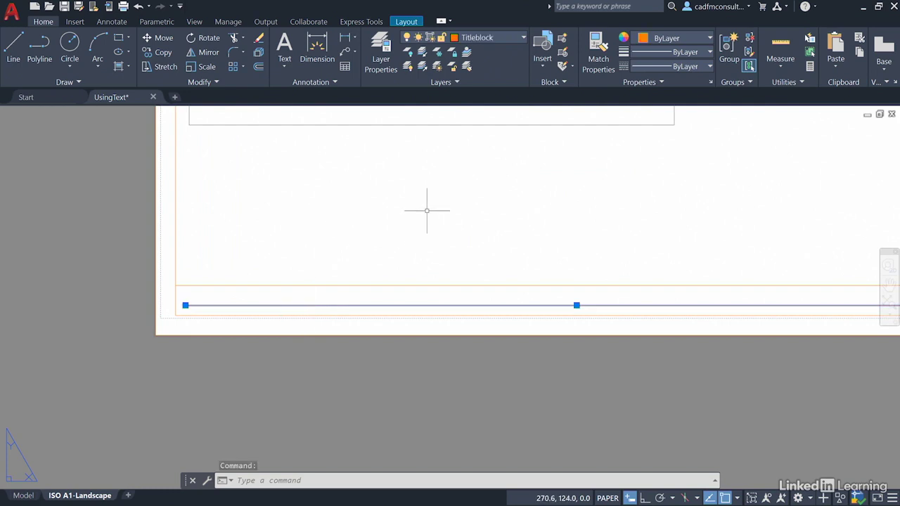
{"action": "key", "text": "Escape"}
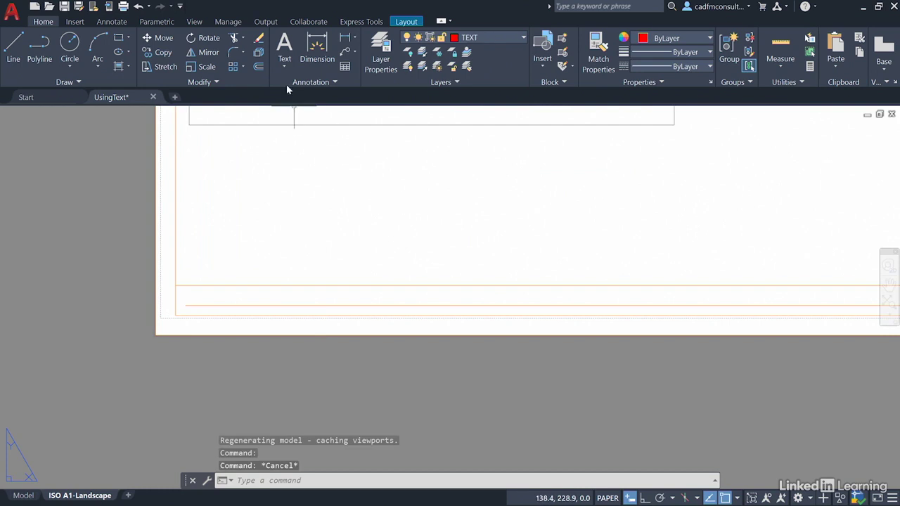
- Start a Single Line text command with Left justification
{"action": "left_click", "coordinate": [282, 64]}
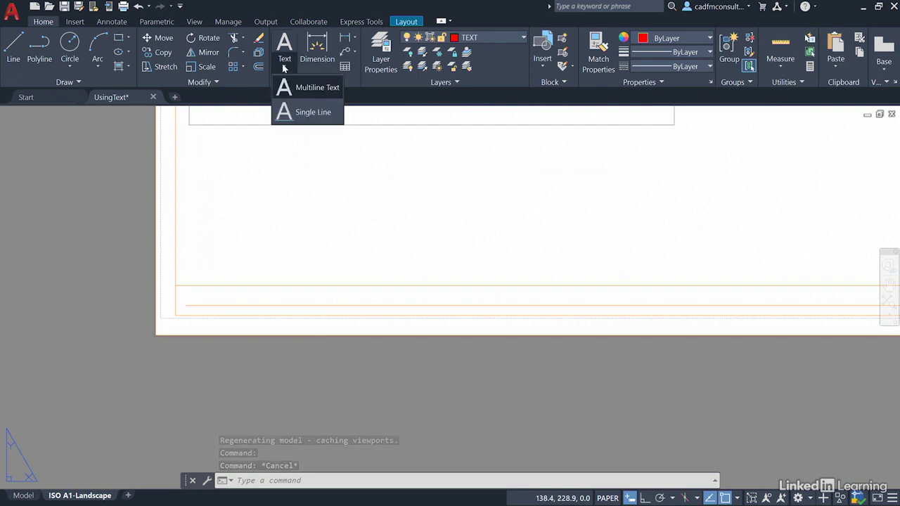
{"action": "left_click", "coordinate": [300, 114]}
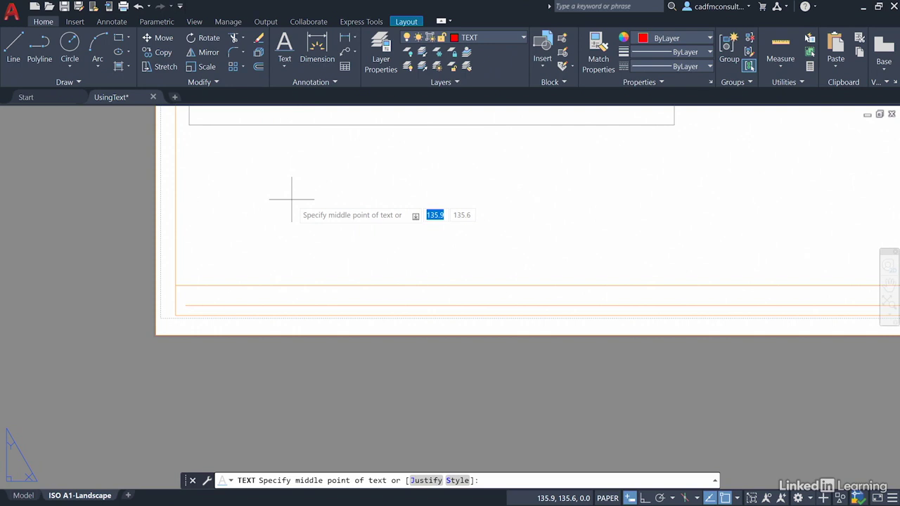
{"action": "right_click", "coordinate": [359, 164]}
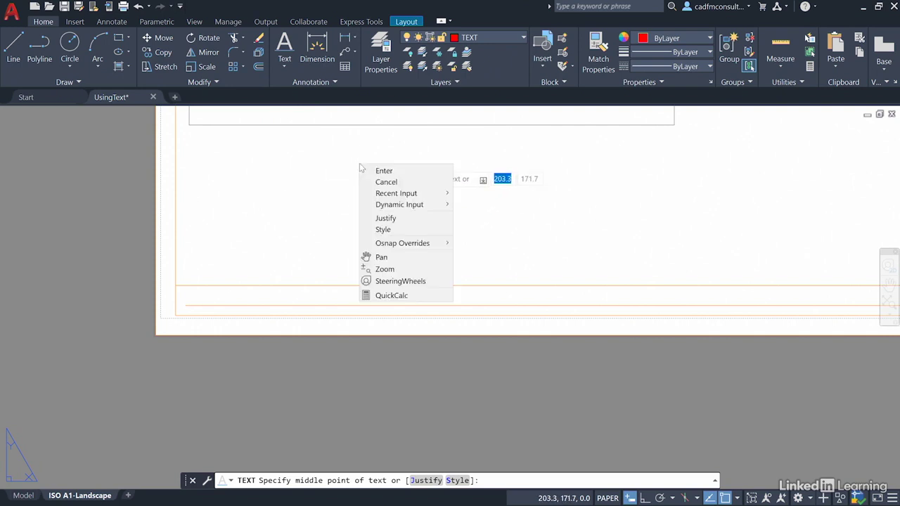
{"action": "left_click", "coordinate": [397, 220]}
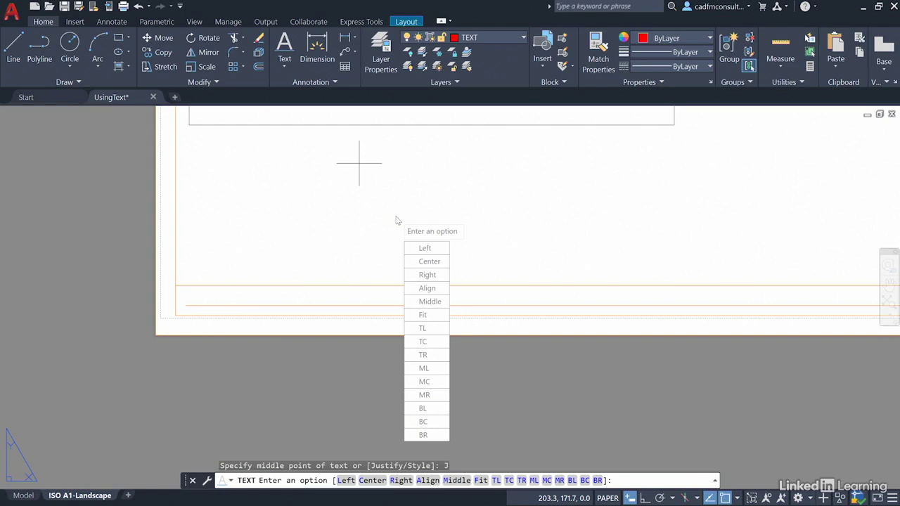
{"action": "left_click", "coordinate": [424, 249]}
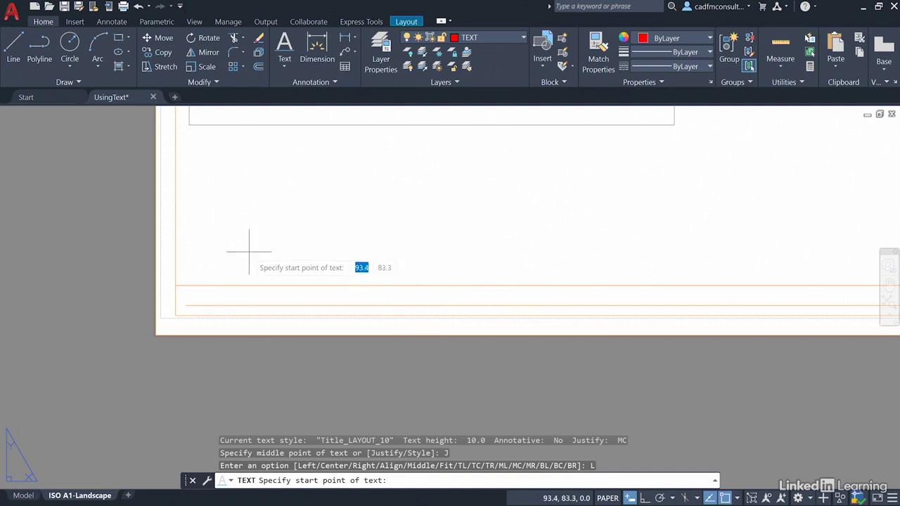
- Place the owner's full name as single-line text at the strip's bottom-left corner, rotation 0
{"action": "left_click", "coordinate": [185, 305]}
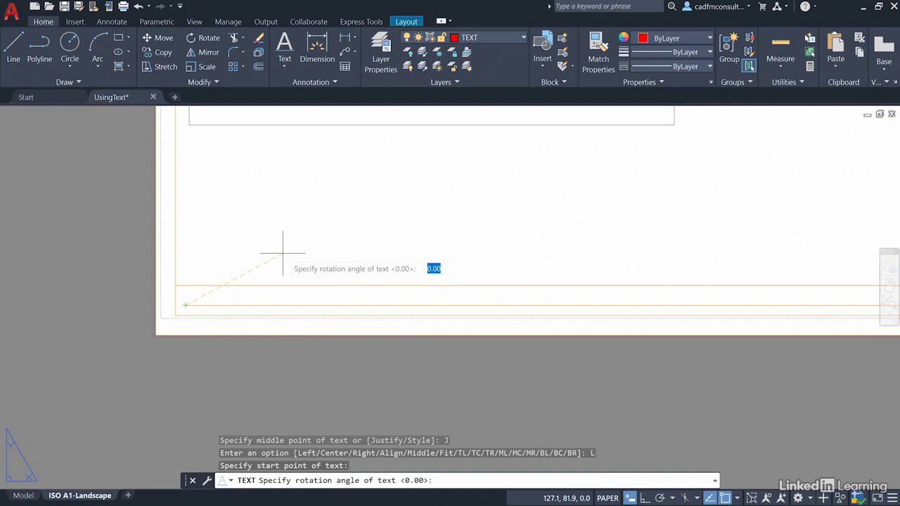
{"action": "key", "text": "Return"}
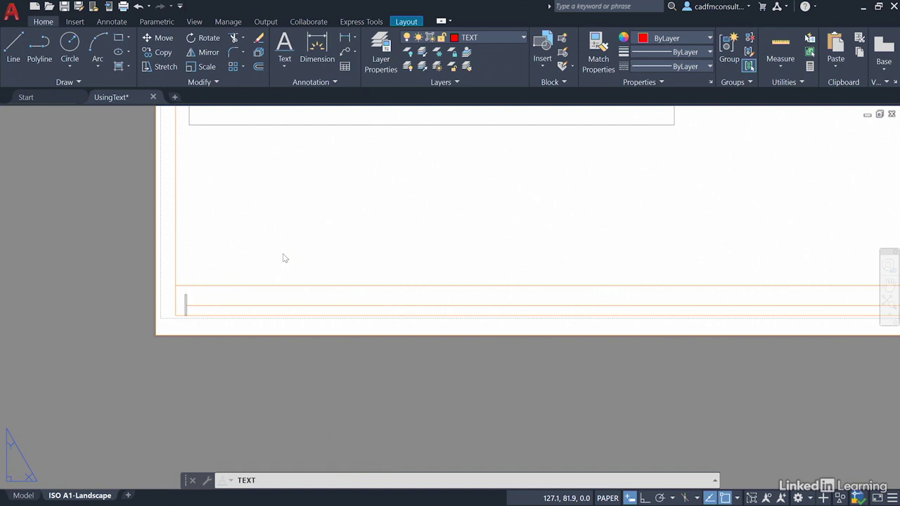
{"action": "type", "text": "Shaun Bry"}
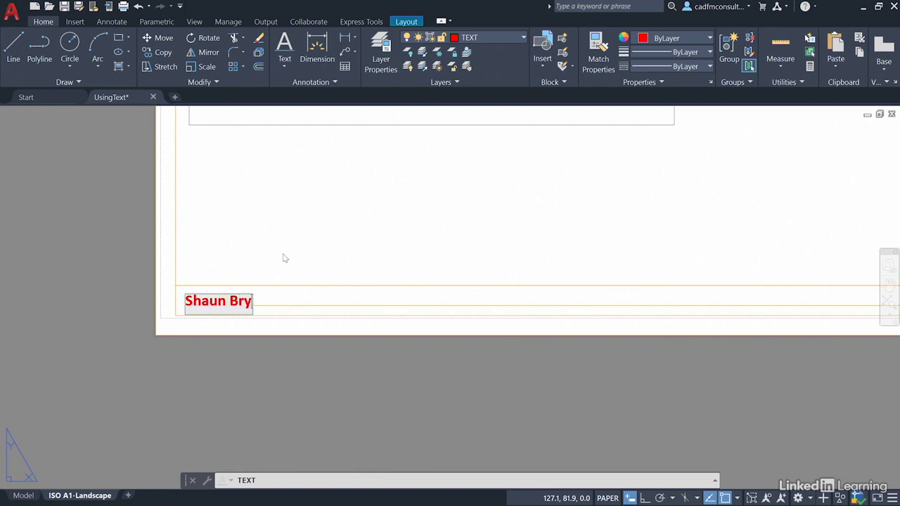
{"action": "type", "text": "ant"}
{"action": "key", "text": "Return"}
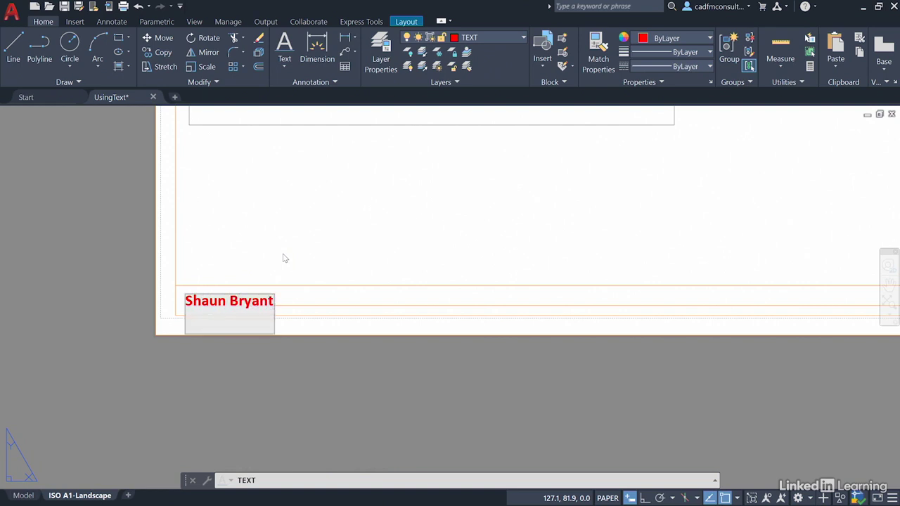
{"action": "key", "text": "Return"}
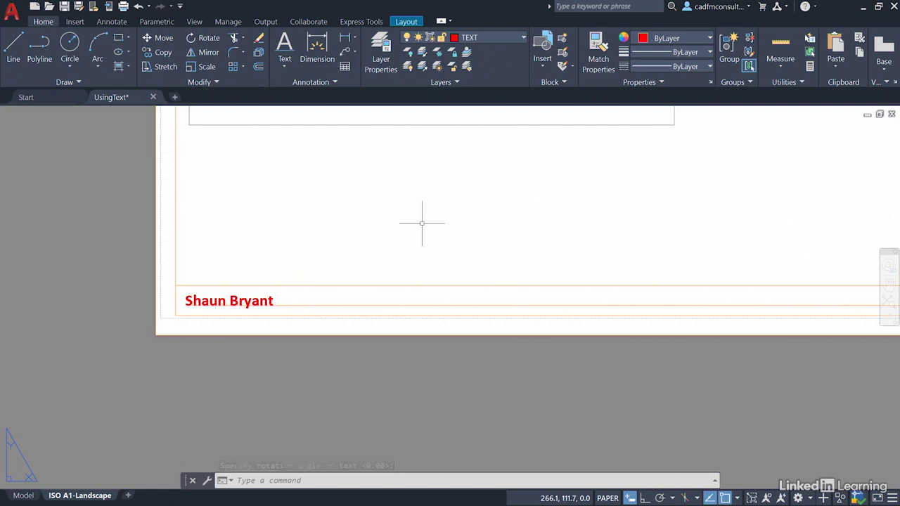
- Zoom and pan to the right end of the title block's lower strip
{"action": "scroll", "coordinate": [421, 224], "scroll_direction": "down", "scroll_amount": 2}
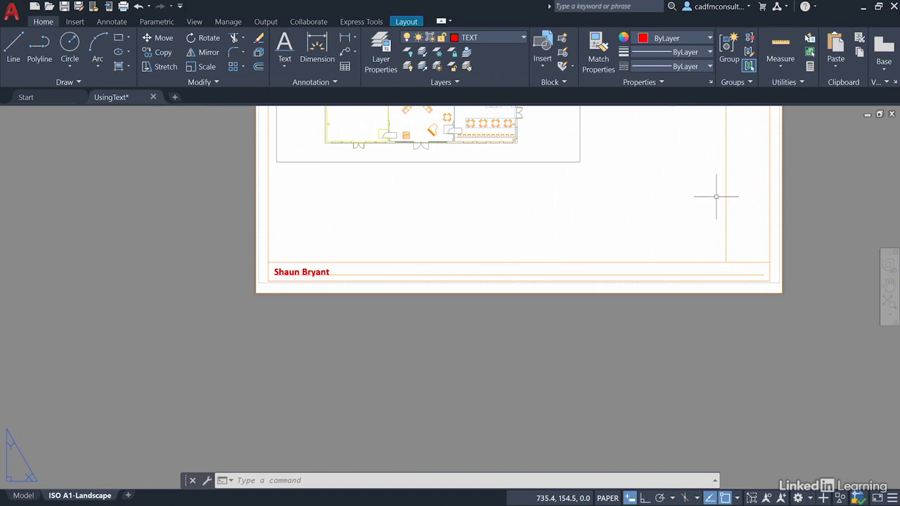
{"action": "middle_click_drag", "start_coordinate": [717, 197], "coordinate": [351, 317]}
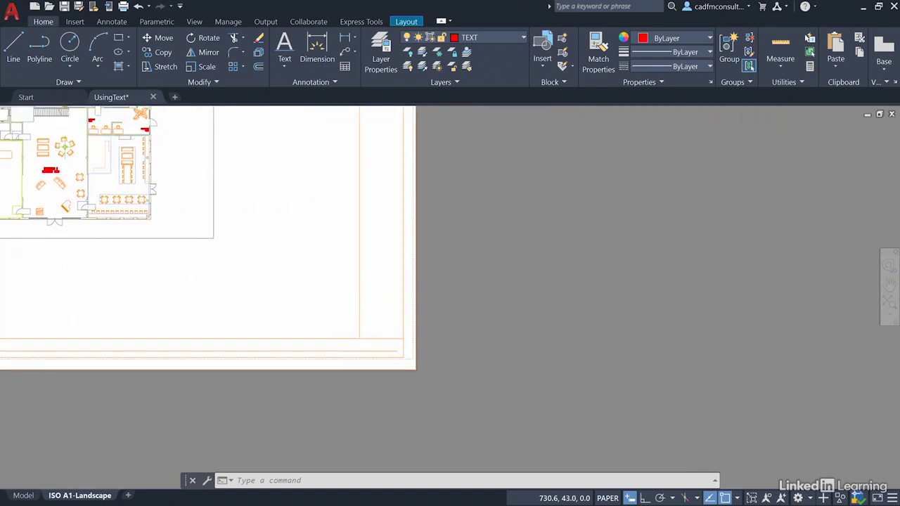
{"action": "scroll", "coordinate": [346, 343], "scroll_direction": "up", "scroll_amount": 3}
{"action": "middle_click_drag", "start_coordinate": [321, 291], "coordinate": [501, 242]}
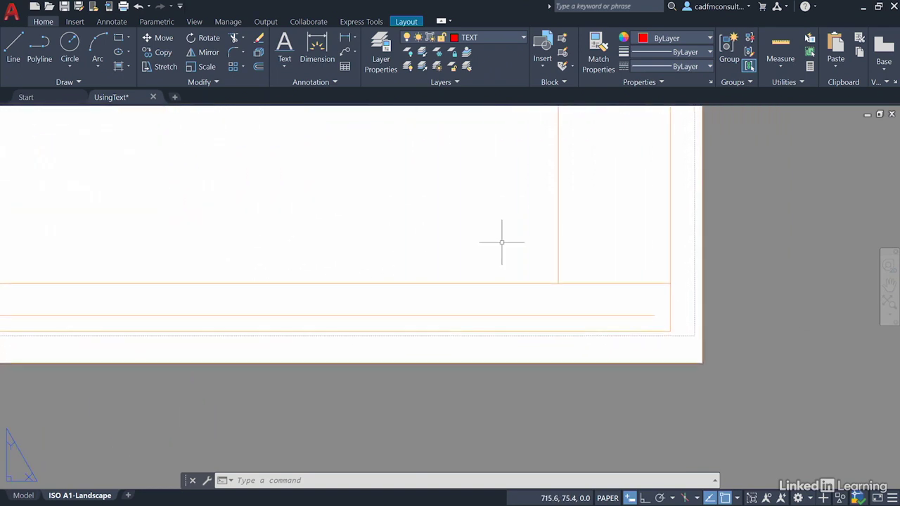
- Start another Single Line text command with Right justification
{"action": "left_click", "coordinate": [285, 66]}
{"action": "left_click", "coordinate": [301, 113]}
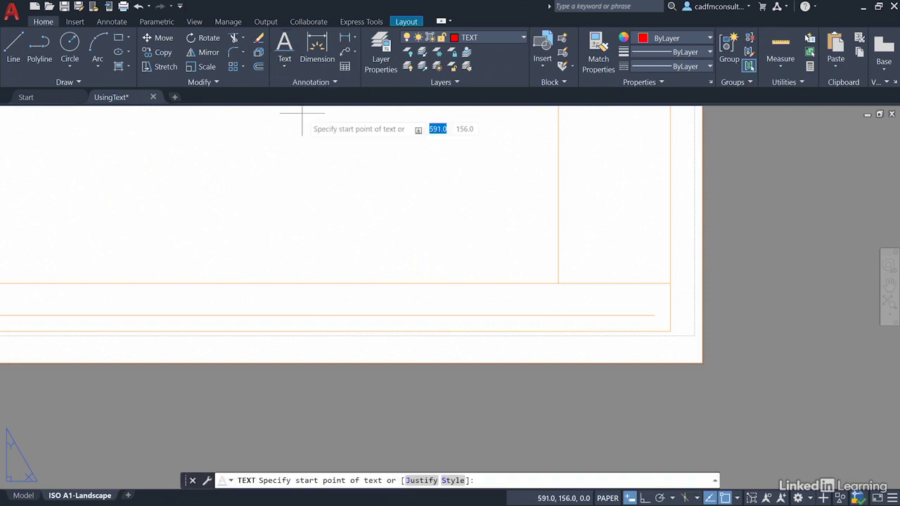
{"action": "right_click", "coordinate": [366, 176]}
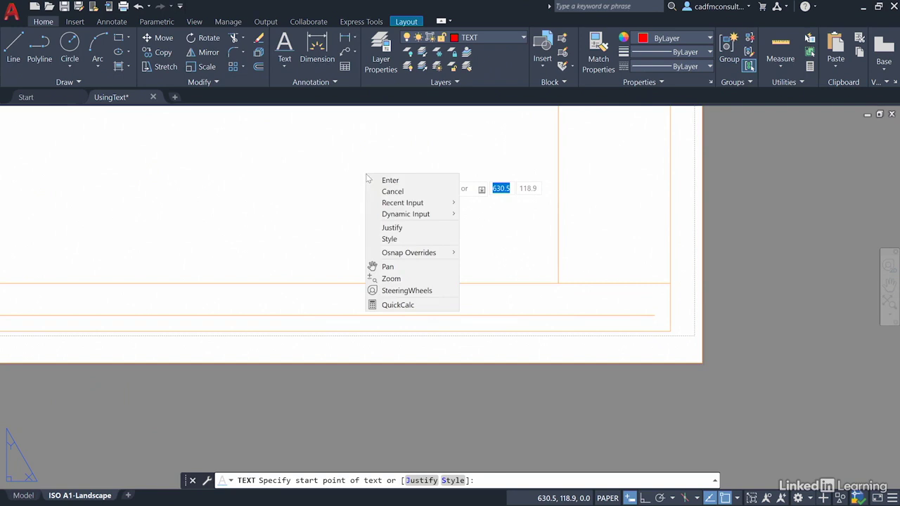
{"action": "left_click", "coordinate": [401, 228]}
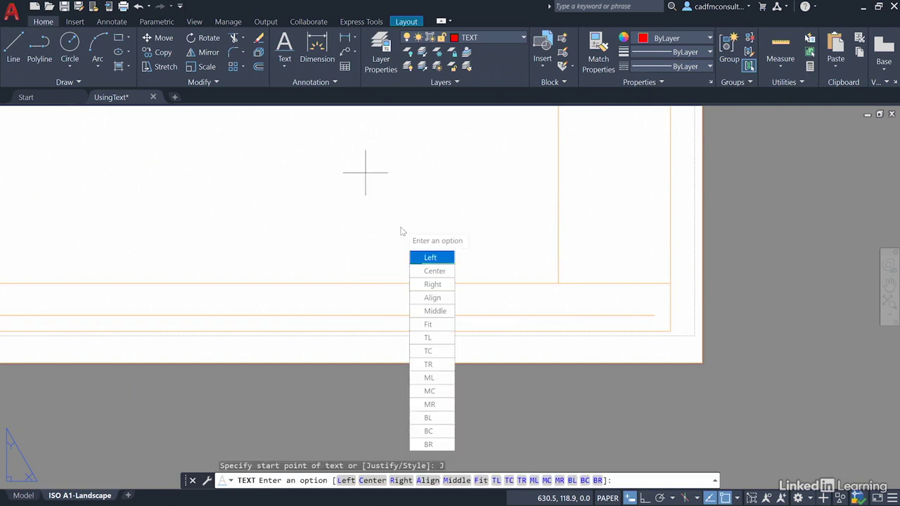
{"action": "left_click", "coordinate": [432, 284]}
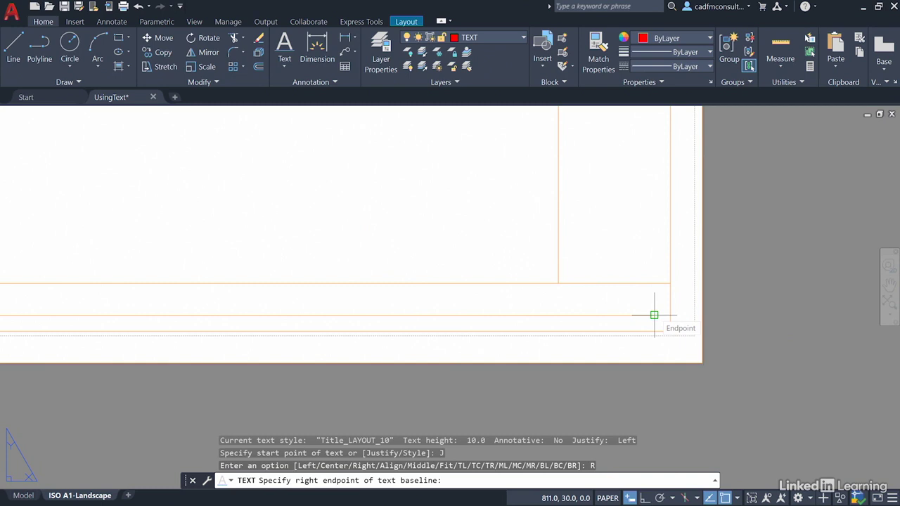
- Type 'Training Drawing' right-aligned at the strip's line endpoint with 0 rotation
{"action": "left_click", "coordinate": [653, 314]}
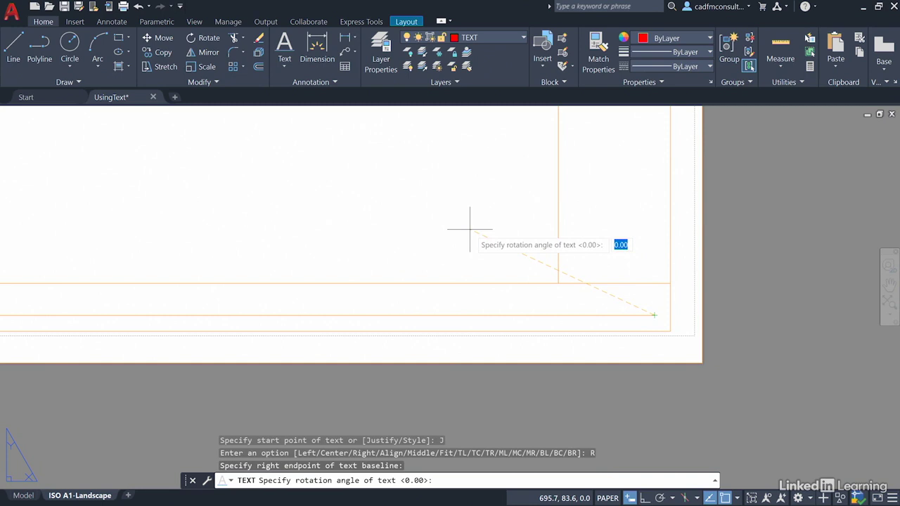
{"action": "key", "text": "Return"}
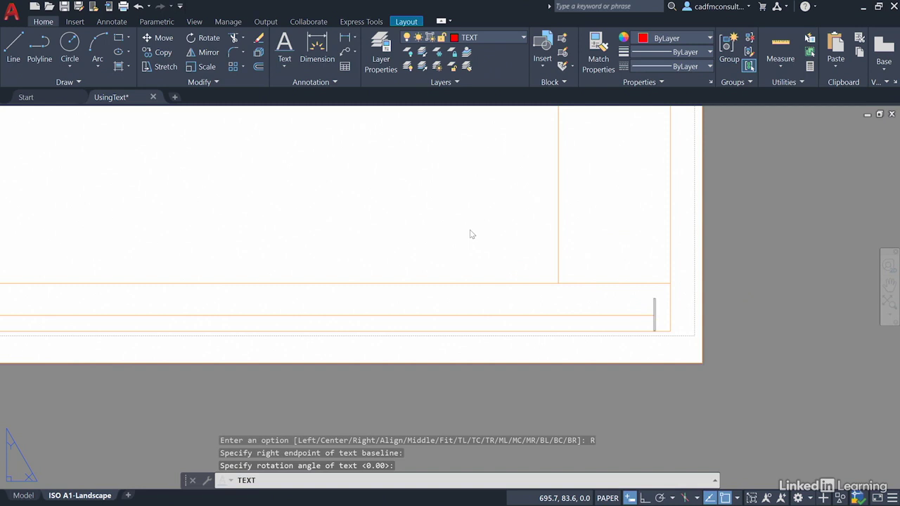
{"action": "type", "text": "Tra"}
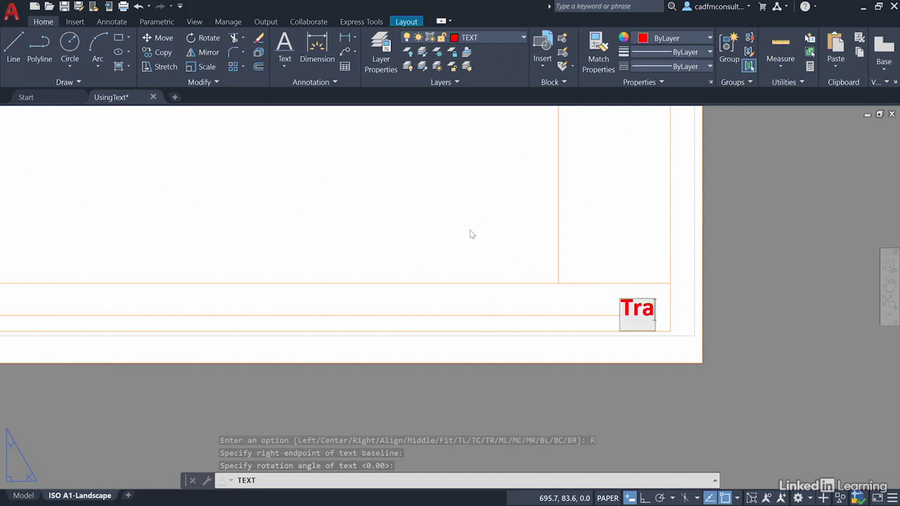
{"action": "type", "text": "ining Dr"}
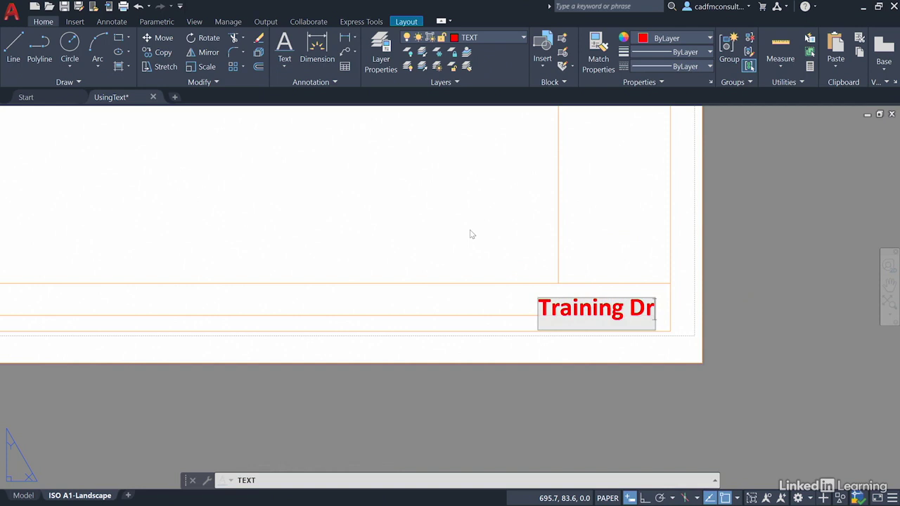
{"action": "type", "text": "awing"}
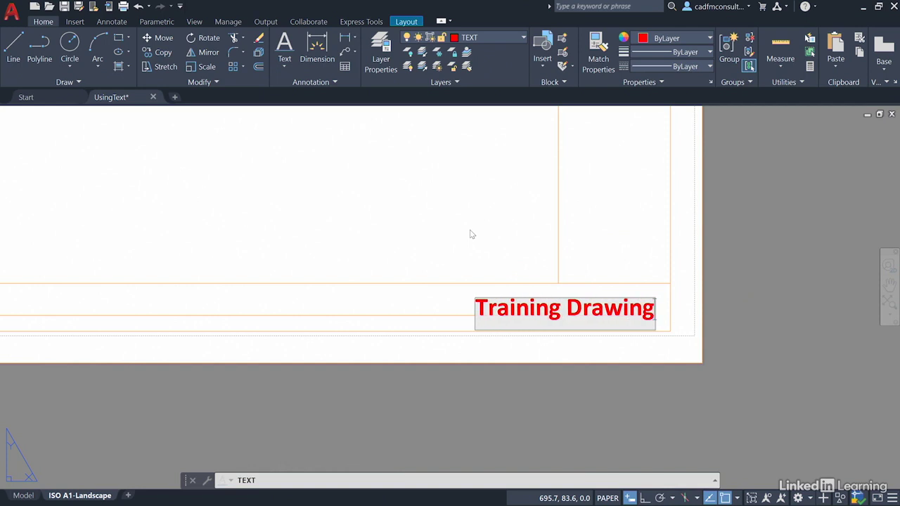
{"action": "key", "text": "Return"}
{"action": "key", "text": "Return"}
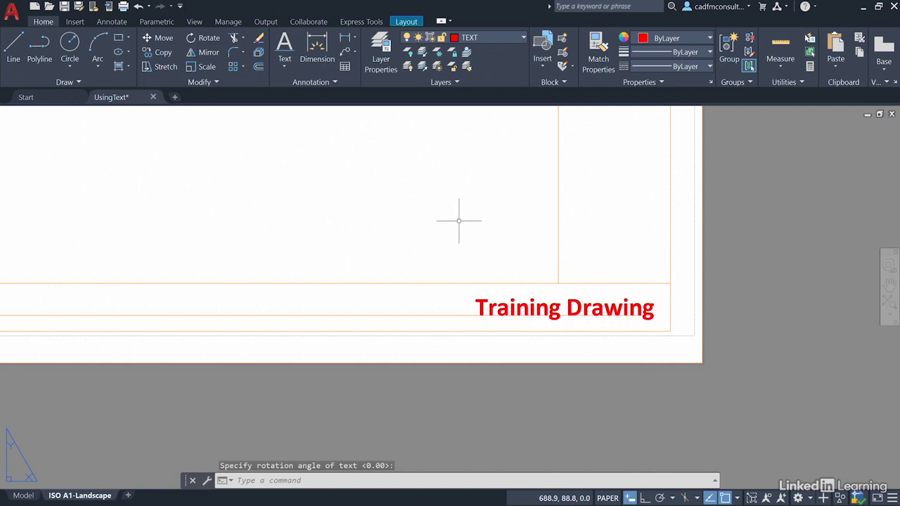
- Delete the unwanted extra line from the title block
{"action": "scroll", "coordinate": [311, 175], "scroll_direction": "down", "scroll_amount": 3}
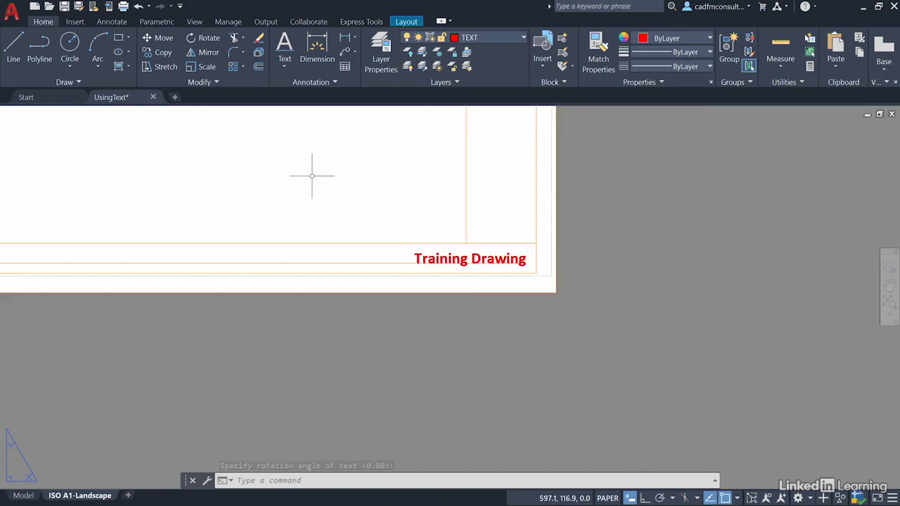
{"action": "middle_click_drag", "start_coordinate": [276, 154], "coordinate": [527, 241]}
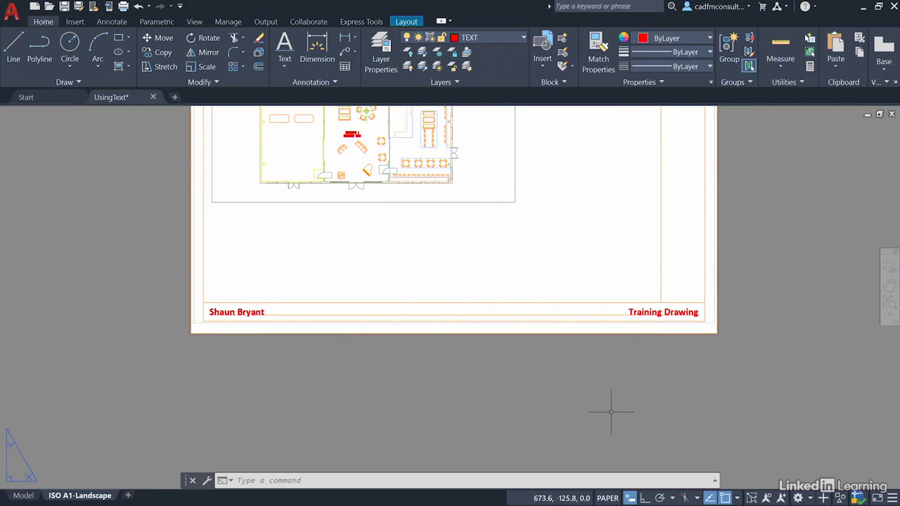
{"action": "left_click", "coordinate": [454, 314]}
{"action": "key", "text": "Delete"}
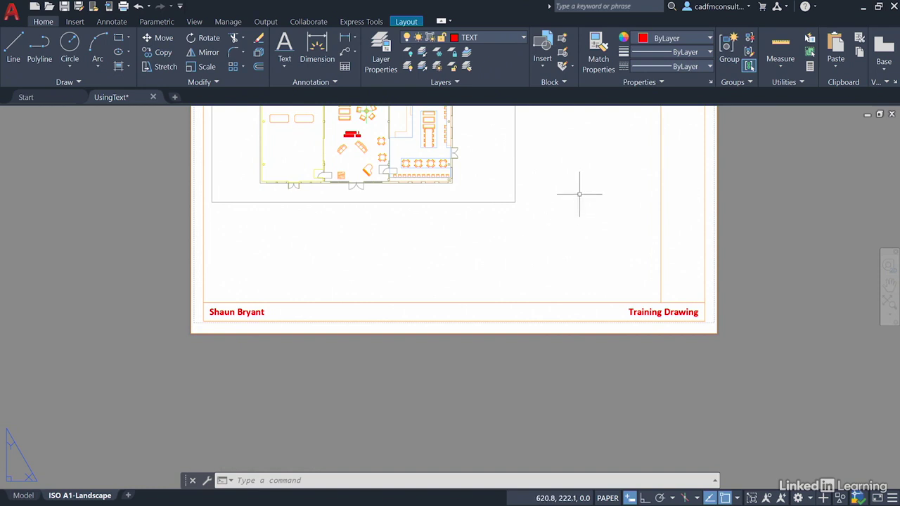
- Zoom and pan onto the sheet's upper right-hand column
{"action": "scroll", "coordinate": [580, 186], "scroll_direction": "down", "scroll_amount": 2}
{"action": "middle_click_drag", "start_coordinate": [580, 157], "coordinate": [474, 295]}
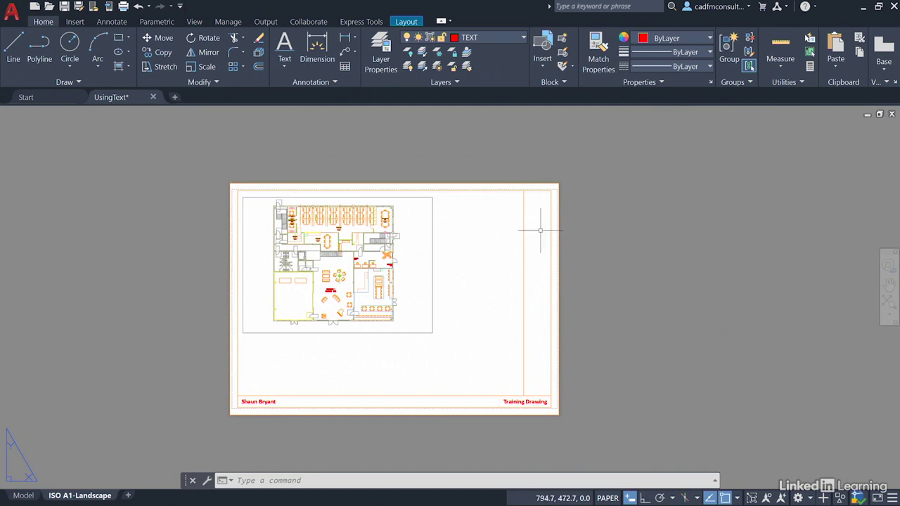
{"action": "scroll", "coordinate": [541, 211], "scroll_direction": "up", "scroll_amount": 4}
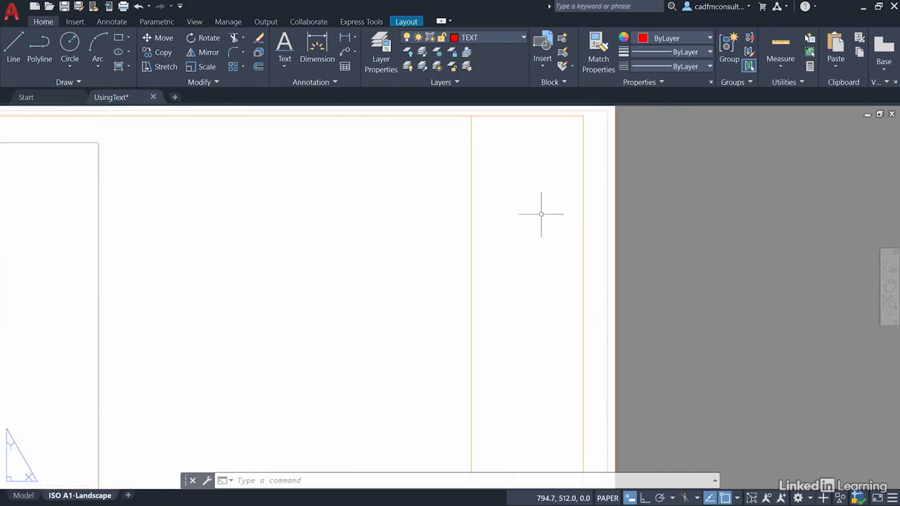
{"action": "middle_click_drag", "start_coordinate": [540, 211], "coordinate": [520, 272]}
{"action": "scroll", "coordinate": [520, 271], "scroll_direction": "up", "scroll_amount": 2}
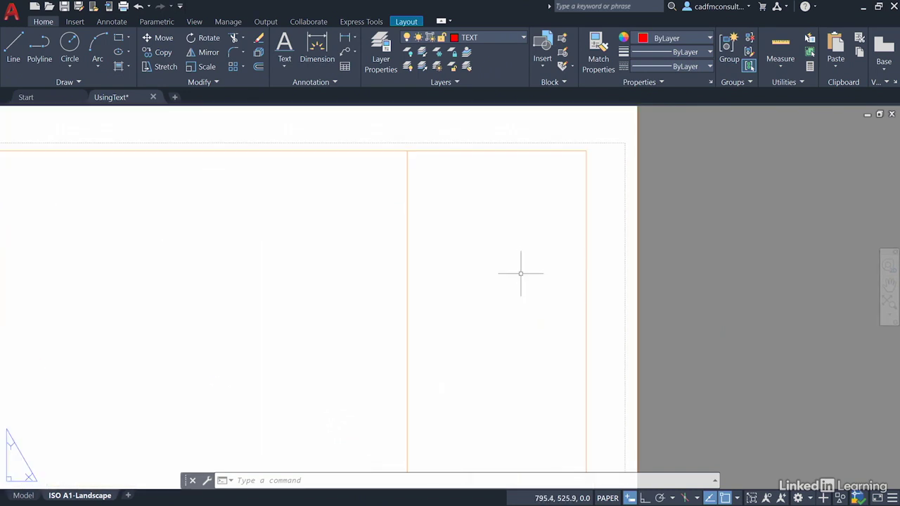
{"action": "middle_click_drag", "start_coordinate": [470, 231], "coordinate": [544, 232]}
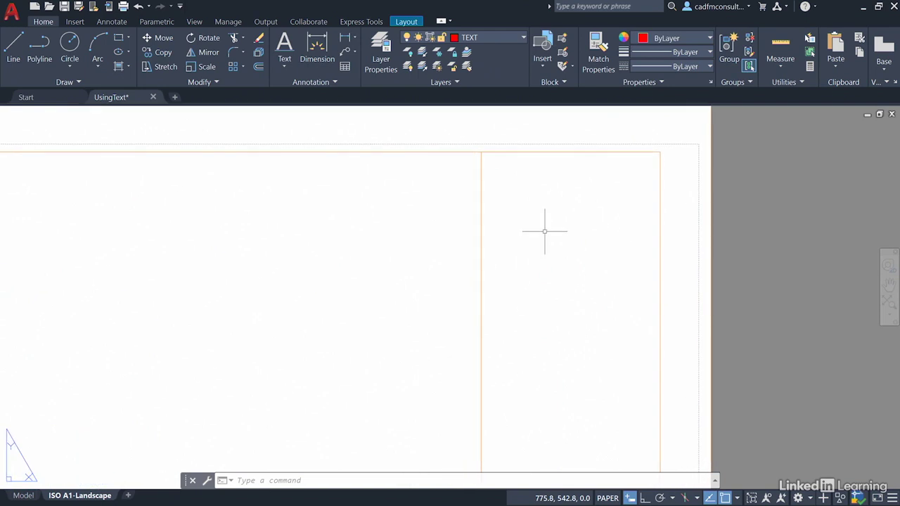
- In the Text Style dialog, create a new style named Notes_LAYOUT_3.5
{"action": "left_click", "coordinate": [333, 82]}
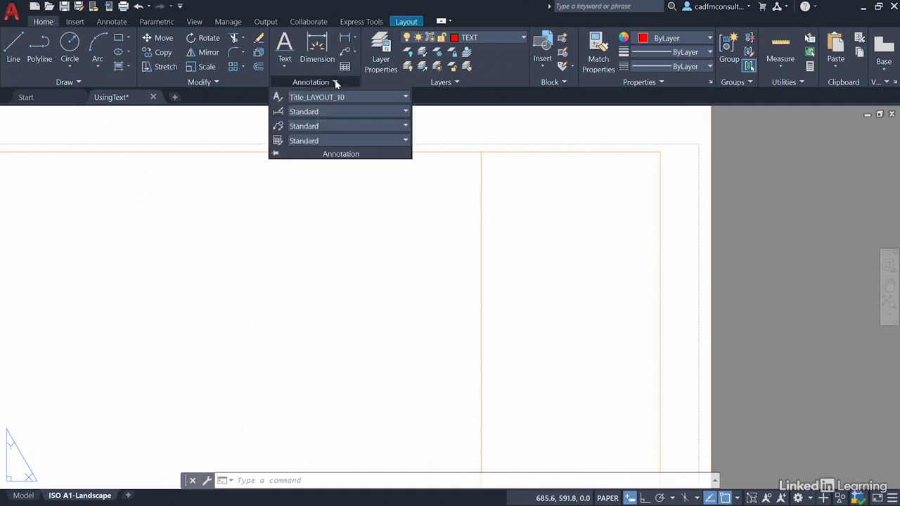
{"action": "left_click", "coordinate": [277, 99]}
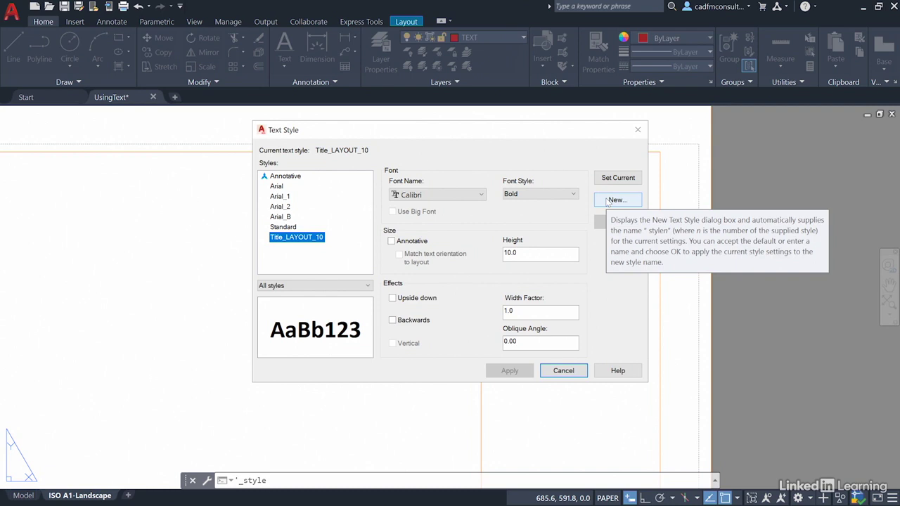
{"action": "left_click", "coordinate": [608, 202]}
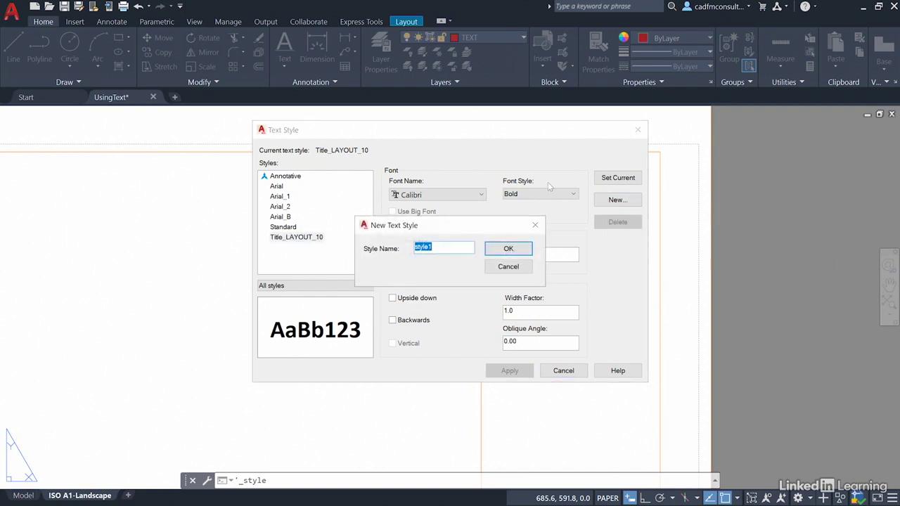
{"action": "type", "text": "Notes_LAYOUT_3.5"}
{"action": "left_click", "coordinate": [523, 250]}
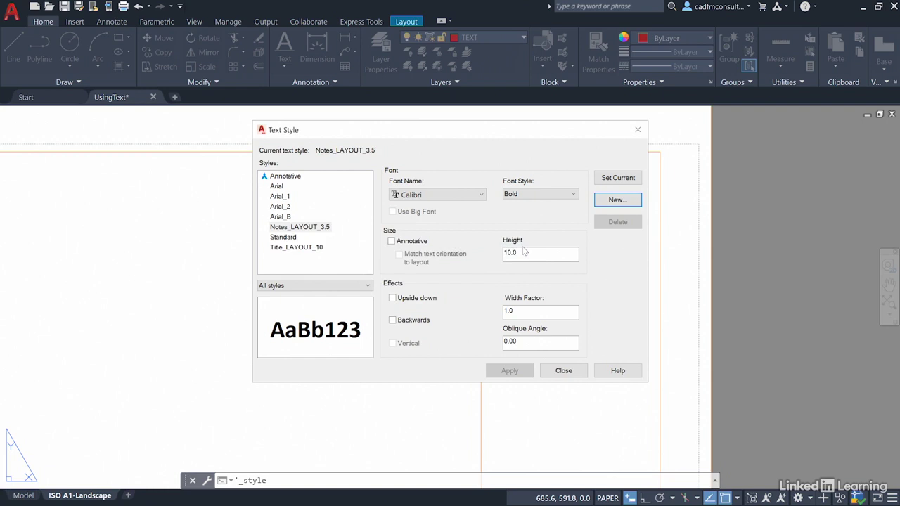
- Give Notes_LAYOUT_3.5 Regular font style and height 3.5, apply, set it current, and close the dialog
{"action": "left_click", "coordinate": [297, 232]}
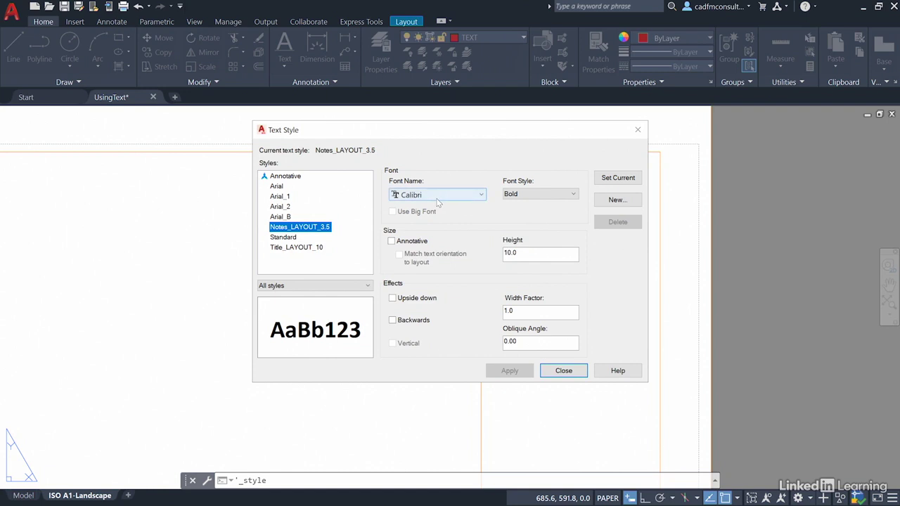
{"action": "left_click", "coordinate": [546, 196]}
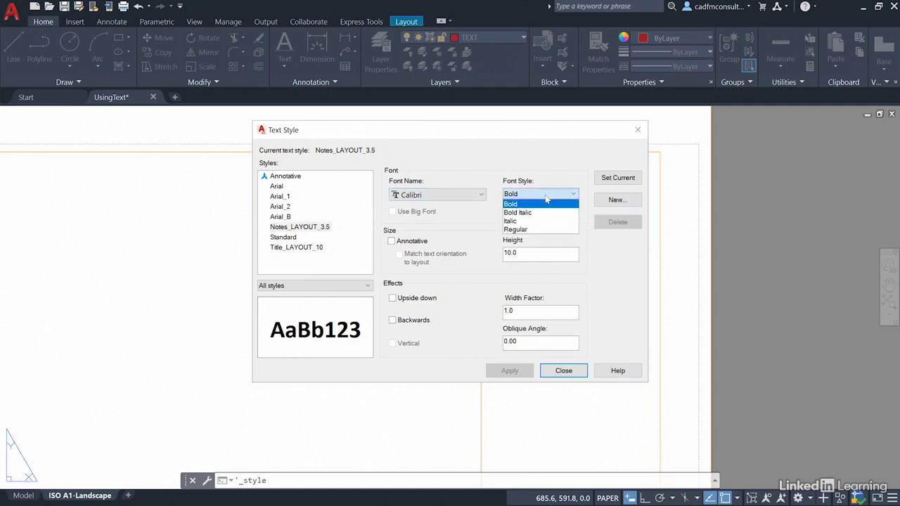
{"action": "left_click", "coordinate": [526, 230]}
{"action": "double_click", "coordinate": [525, 252]}
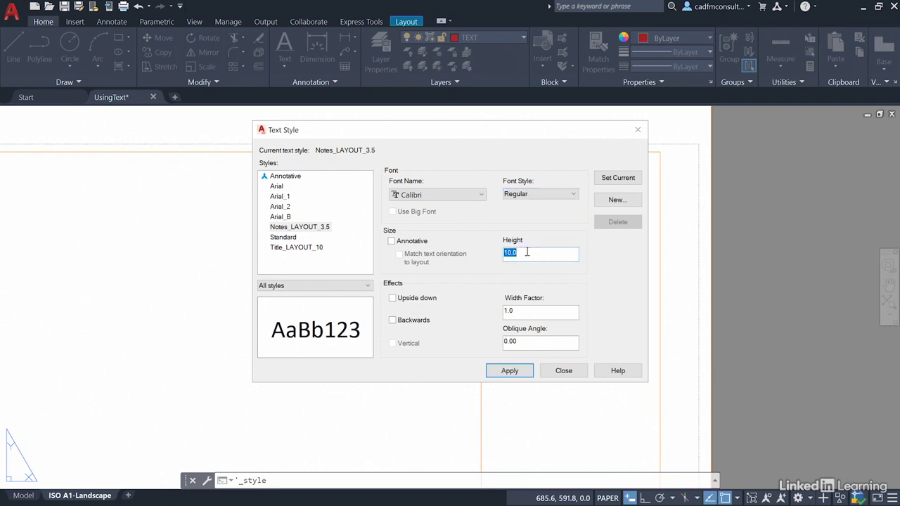
{"action": "type", "text": "3.5"}
{"action": "left_click", "coordinate": [502, 376]}
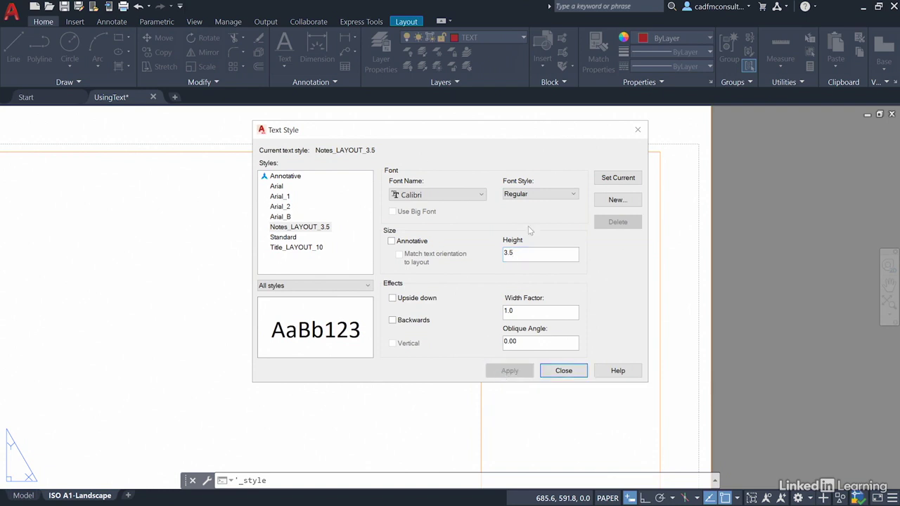
{"action": "left_click", "coordinate": [617, 180]}
{"action": "left_click", "coordinate": [564, 371]}
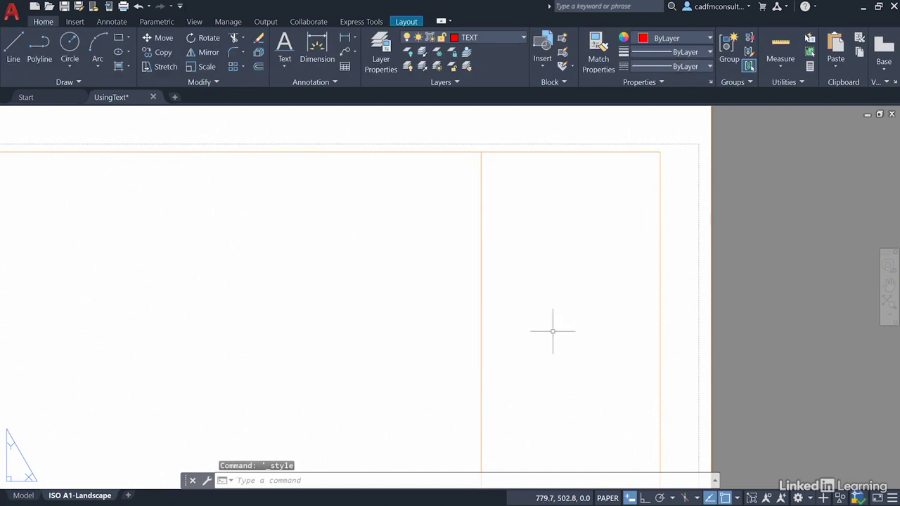
- Confirm Notes_LAYOUT_3.5 is the current text style, then return to the Home tools
{"action": "left_click", "coordinate": [335, 81]}
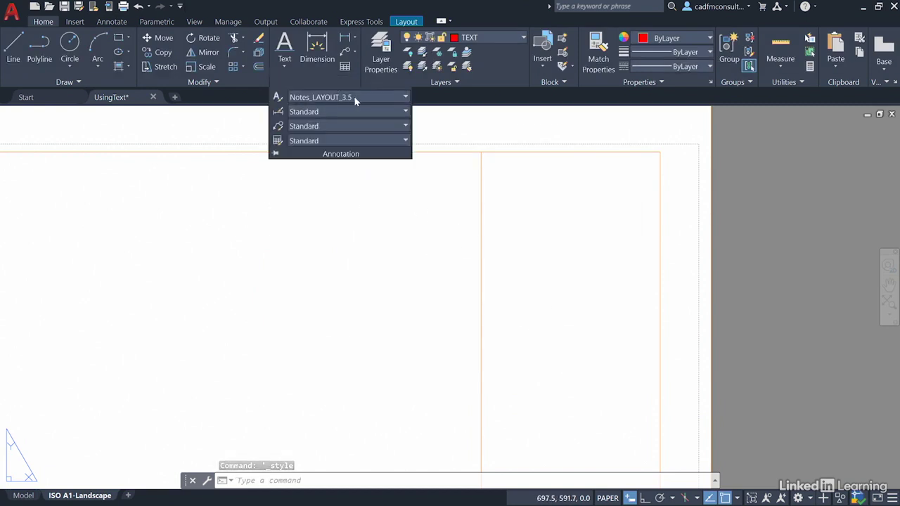
{"action": "left_click", "coordinate": [112, 23]}
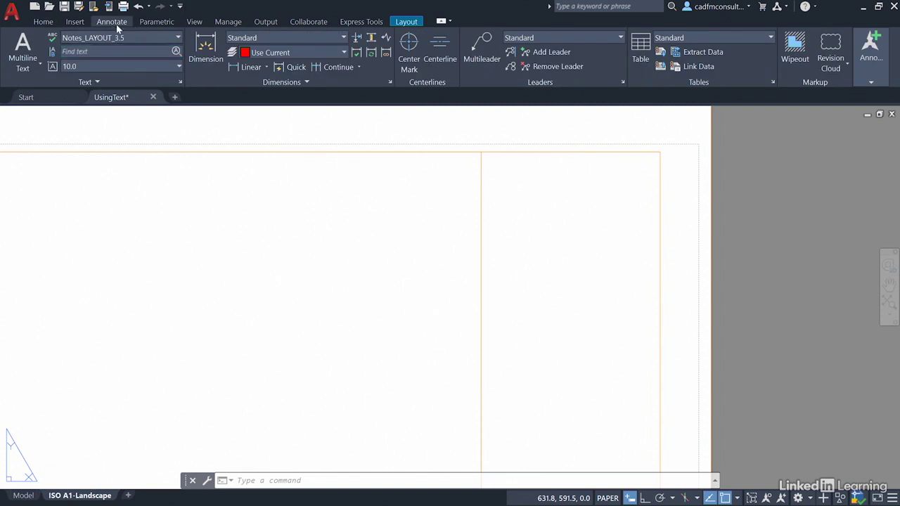
{"action": "left_click", "coordinate": [43, 23]}
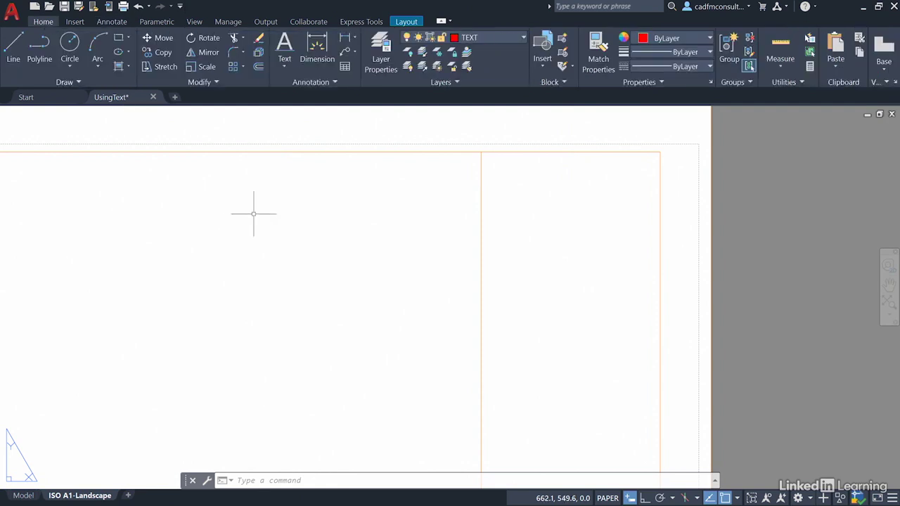
- Draw a multiline text box from the top of the right title-block column to its opposite corner
{"action": "left_click", "coordinate": [284, 66]}
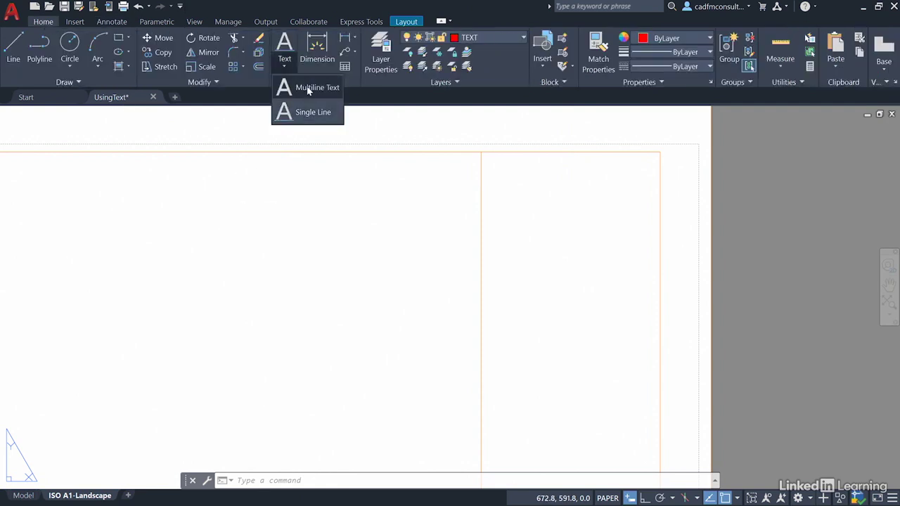
{"action": "left_click", "coordinate": [309, 88]}
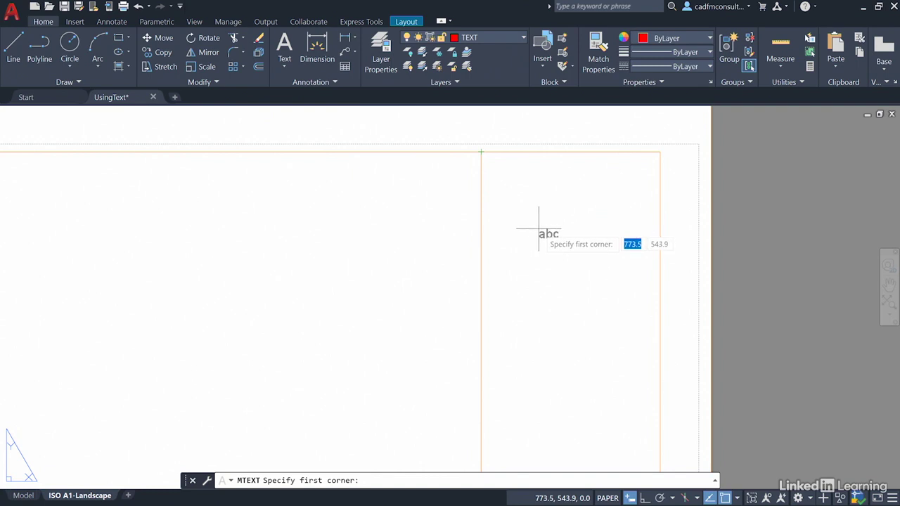
{"action": "left_click", "coordinate": [494, 163]}
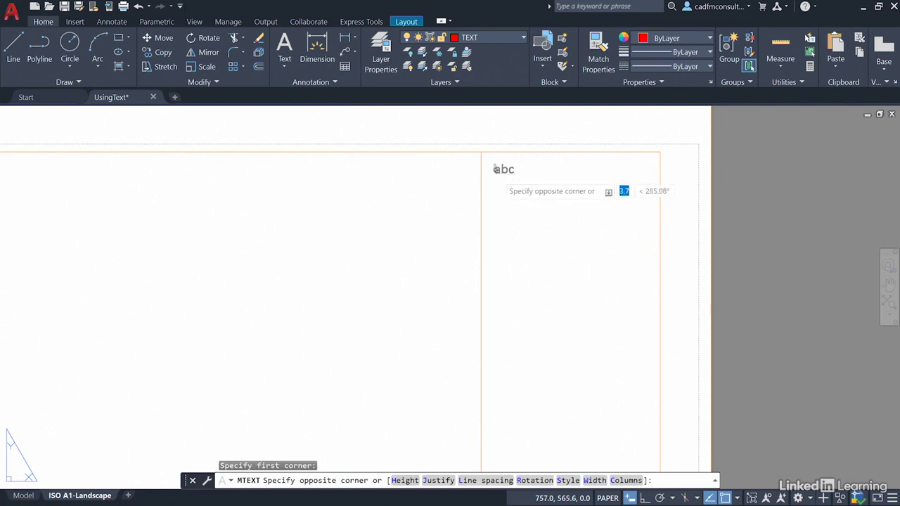
{"action": "left_click", "coordinate": [646, 414]}
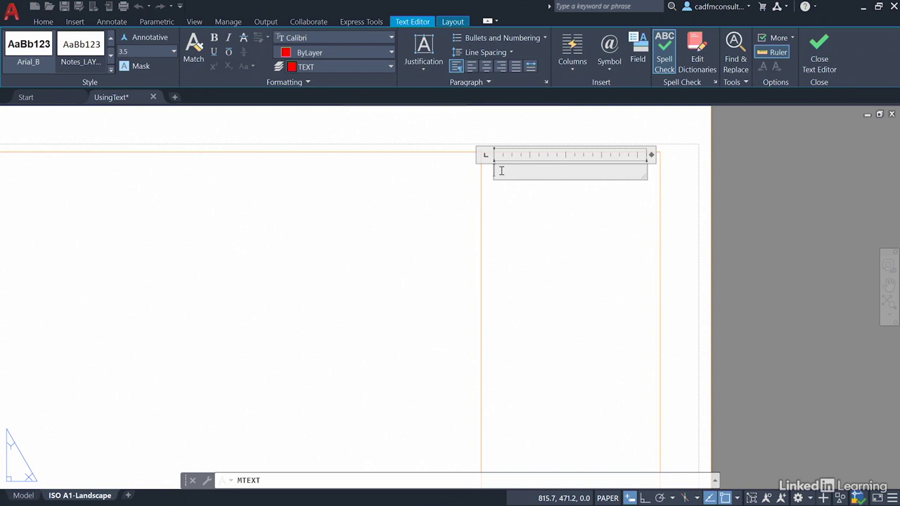
- Type the heading 'NOTES:' and numbered note '1. All dimensions in mm.', correcting the misspelling
{"action": "type", "text": "NOTES:"}
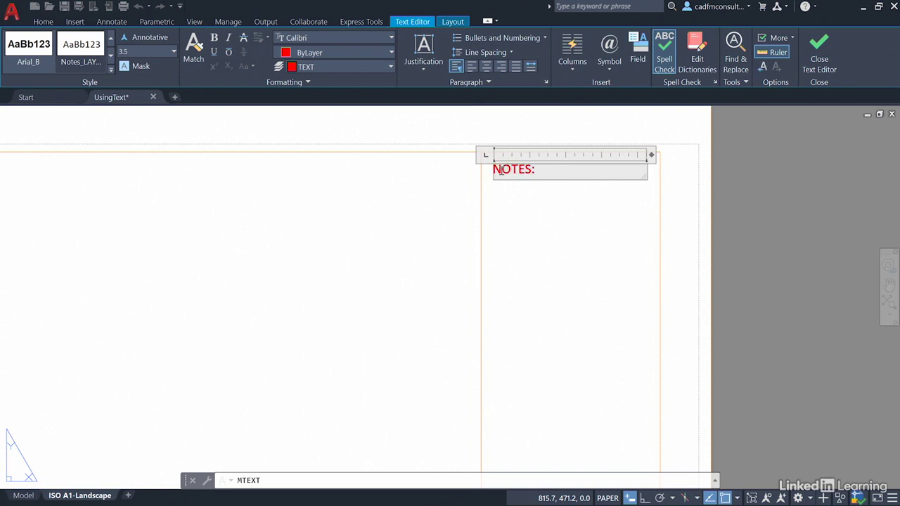
{"action": "key", "text": "Return"}
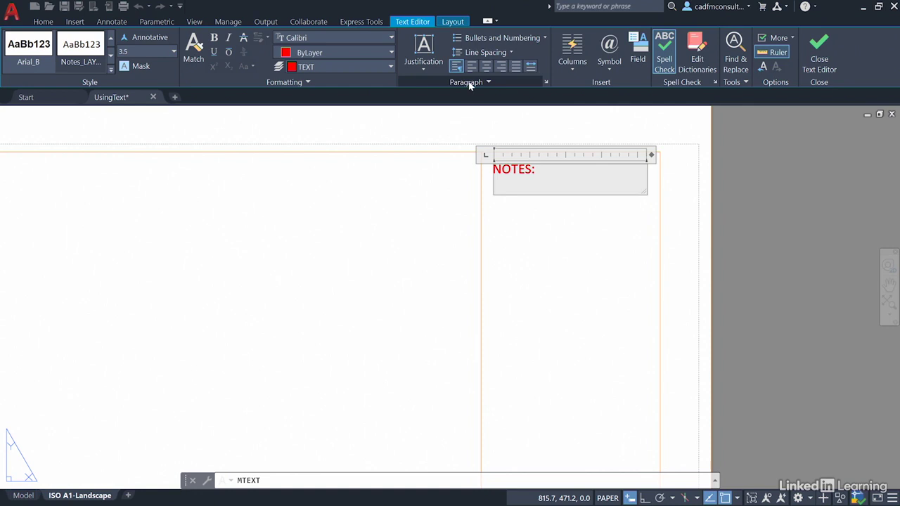
{"action": "left_click", "coordinate": [544, 38]}
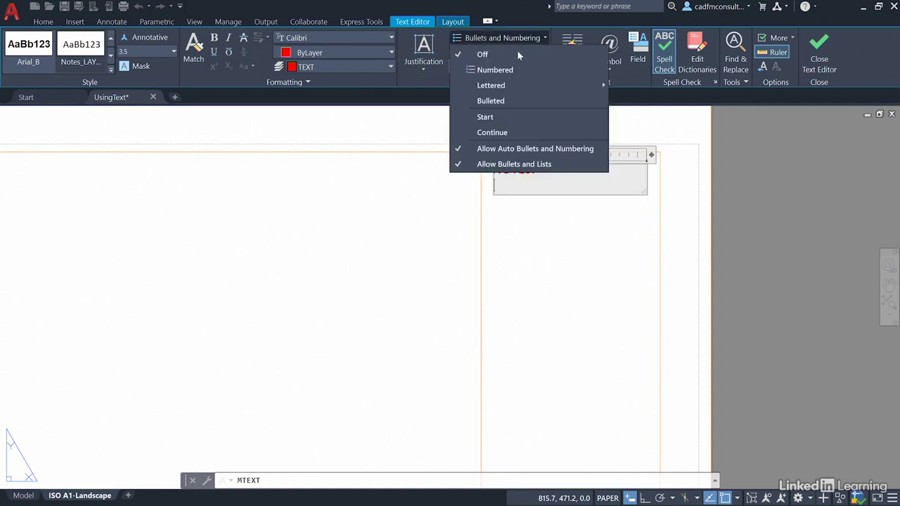
{"action": "left_click", "coordinate": [500, 70]}
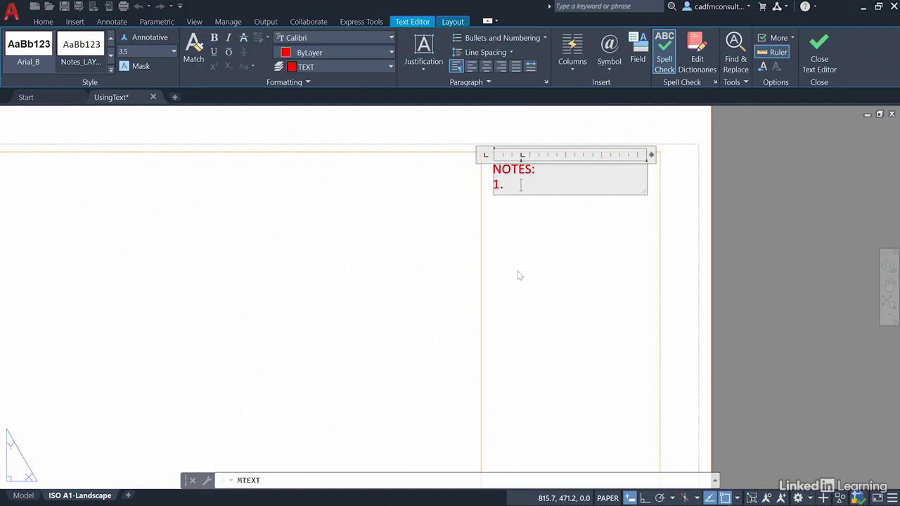
{"action": "type", "text": "All"}
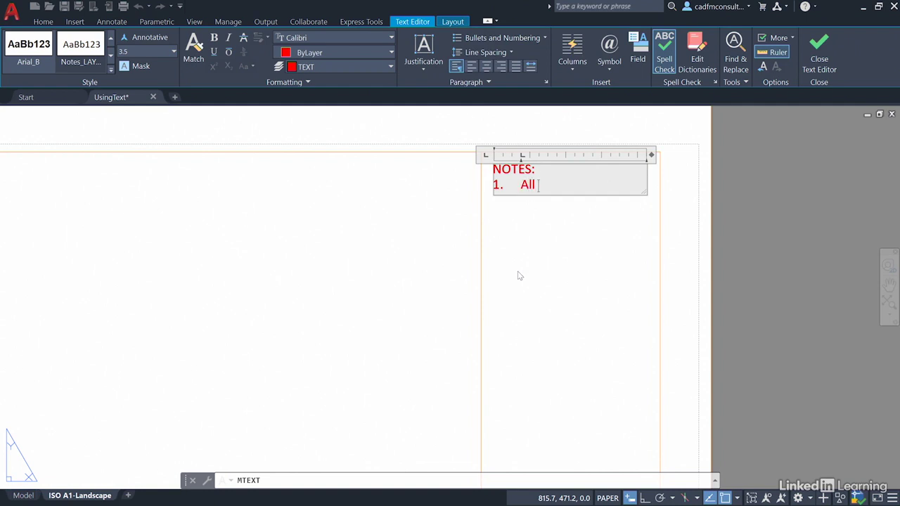
{"action": "type", "text": " dimesnions"}
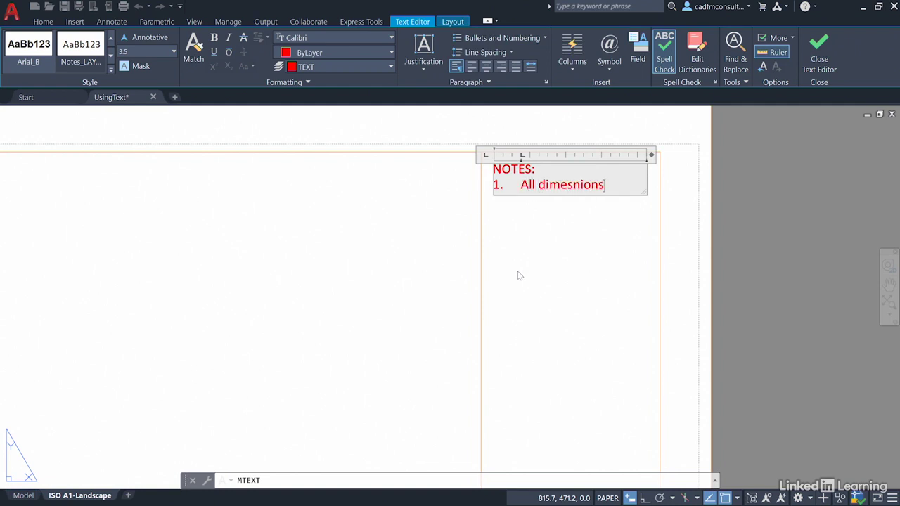
{"action": "type", "text": " in mm."}
{"action": "left_click", "coordinate": [580, 185]}
{"action": "key", "text": "BackSpace"}
{"action": "key", "text": "BackSpace"}
{"action": "type", "text": "ns"}
- Make the 'NOTES:' heading bold and underlined, then close the text editor
{"action": "left_click_drag", "start_coordinate": [548, 168], "coordinate": [490, 169]}
{"action": "left_click", "coordinate": [214, 37]}
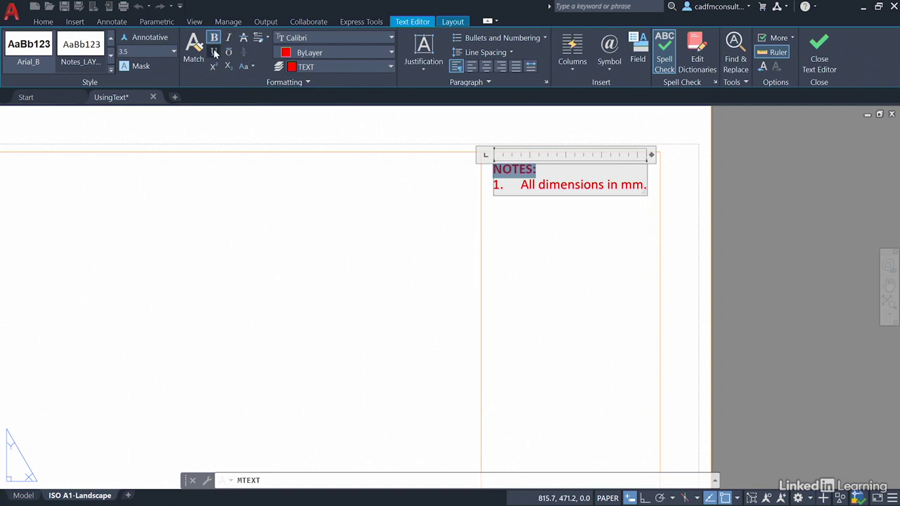
{"action": "left_click", "coordinate": [213, 52]}
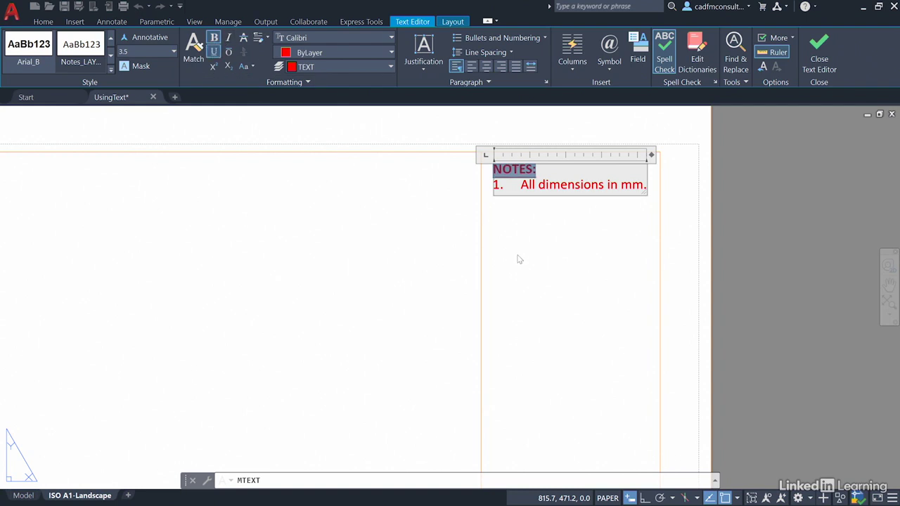
{"action": "left_click", "coordinate": [778, 194]}
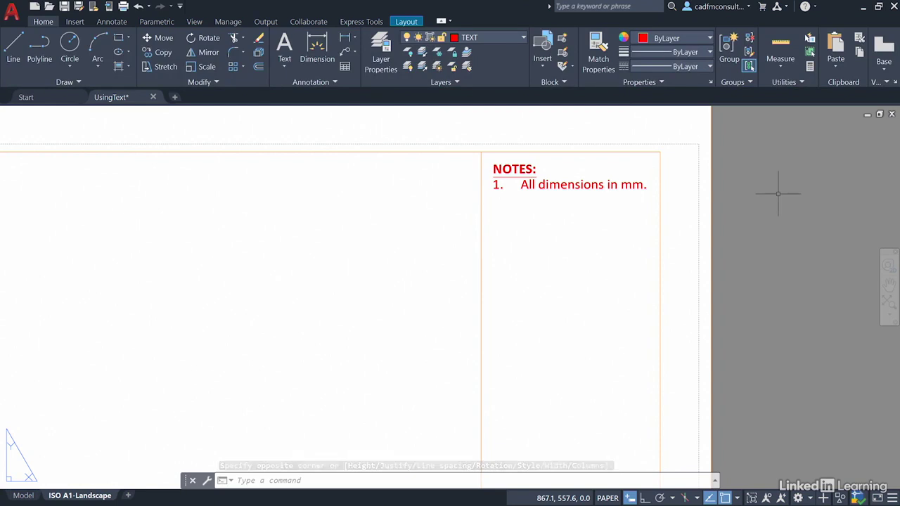
- Zoom to extents to show the floor plan, title block and notes on the A1 sheet
{"action": "middle_click", "coordinate": [289, 232]}
{"action": "middle_click", "coordinate": [289, 231]}
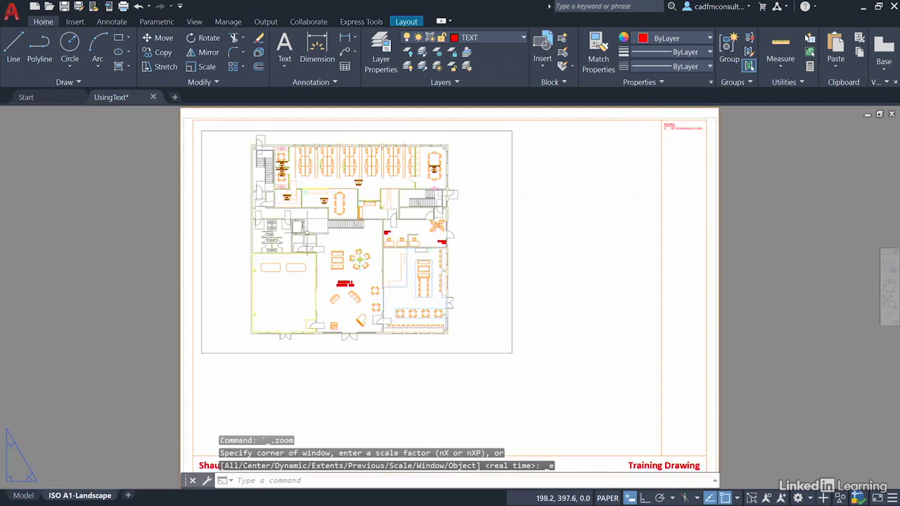